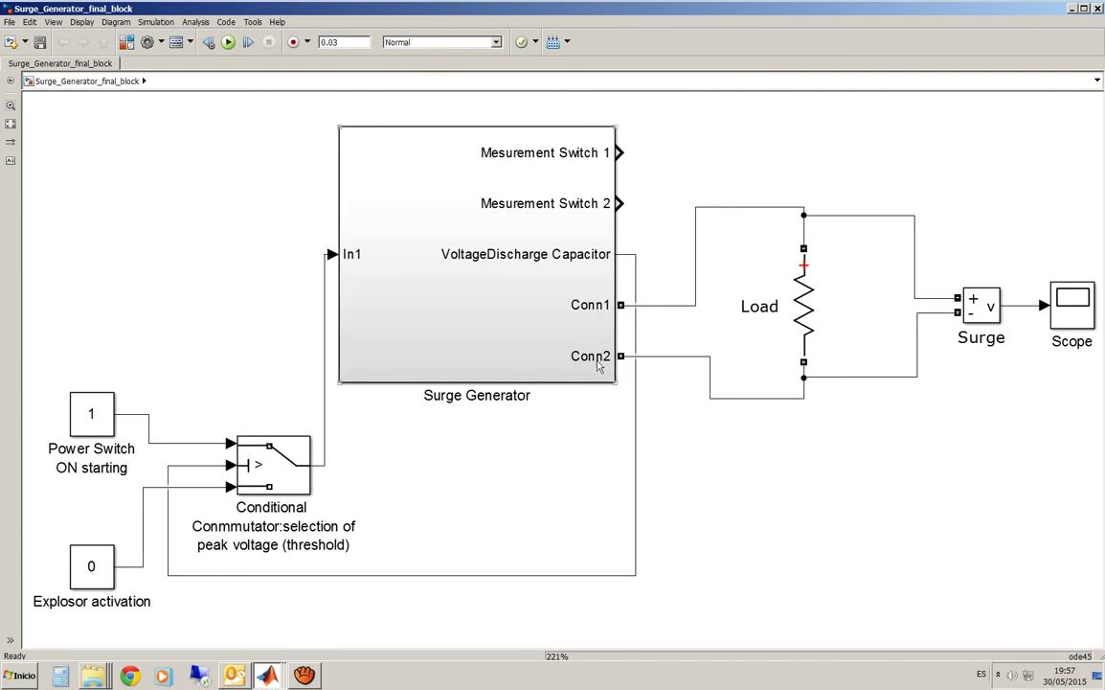
Step: Open the Scope and zoom twice into the pulse's rising edge near its 1×10^5 peak
left_click(594, 318)
double_click(1056, 328)
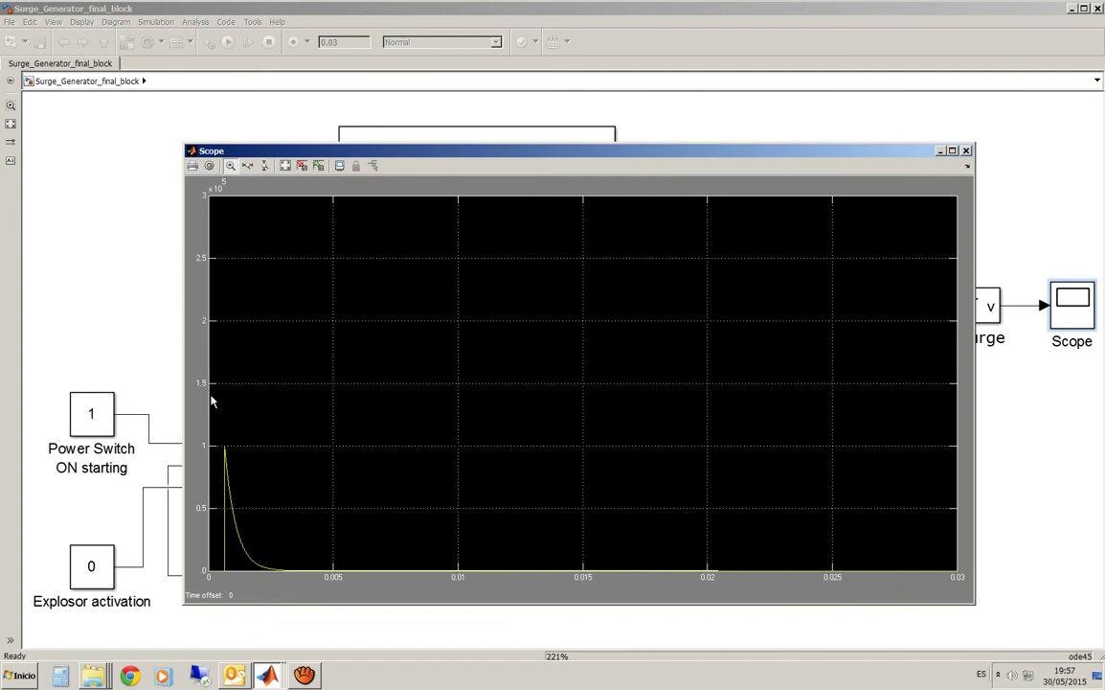
left_click_drag(218, 440, 303, 585)
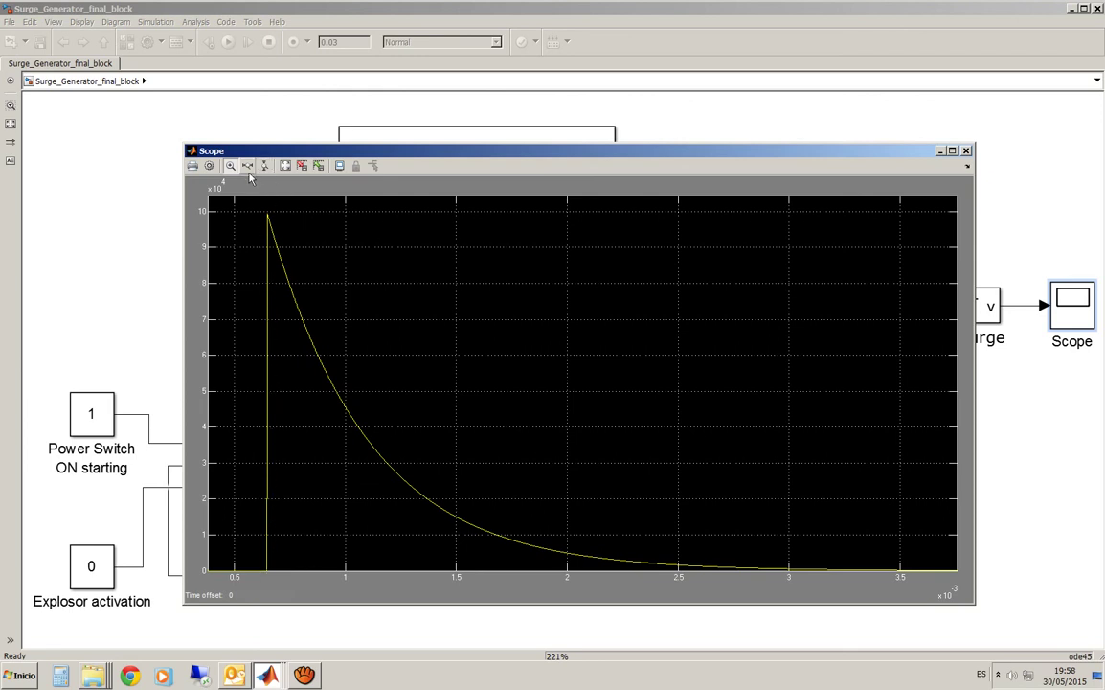
left_click_drag(267, 221, 284, 575)
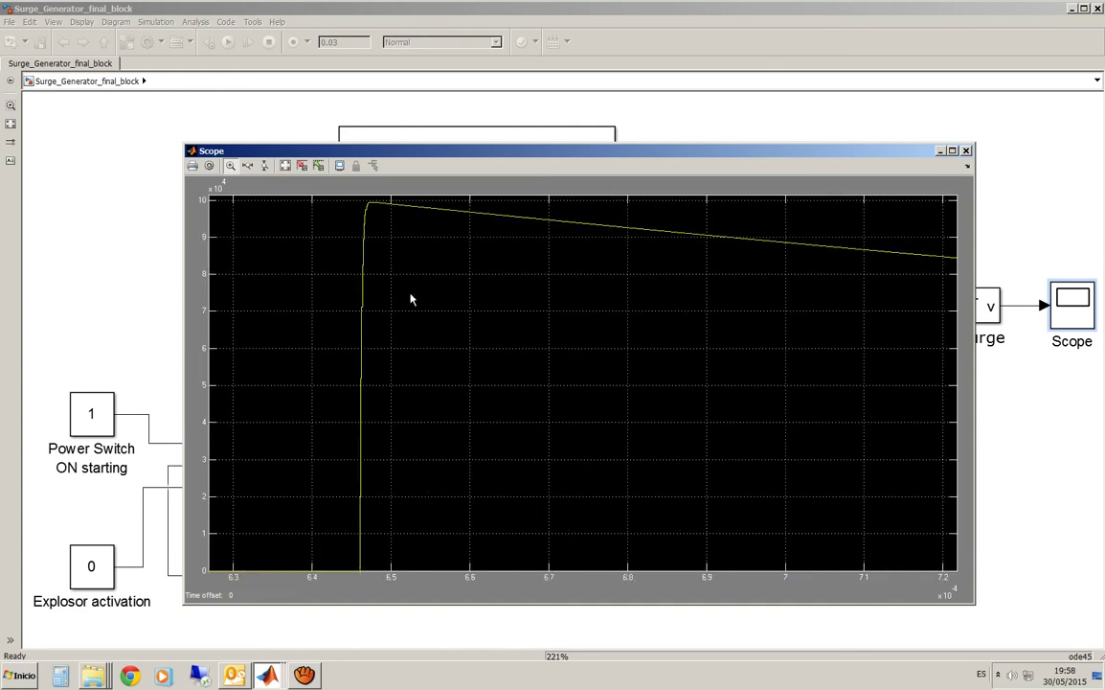
Step: Autoscale the Scope plot to show the full surge pulse over 0–0.03 s
right_click(411, 318)
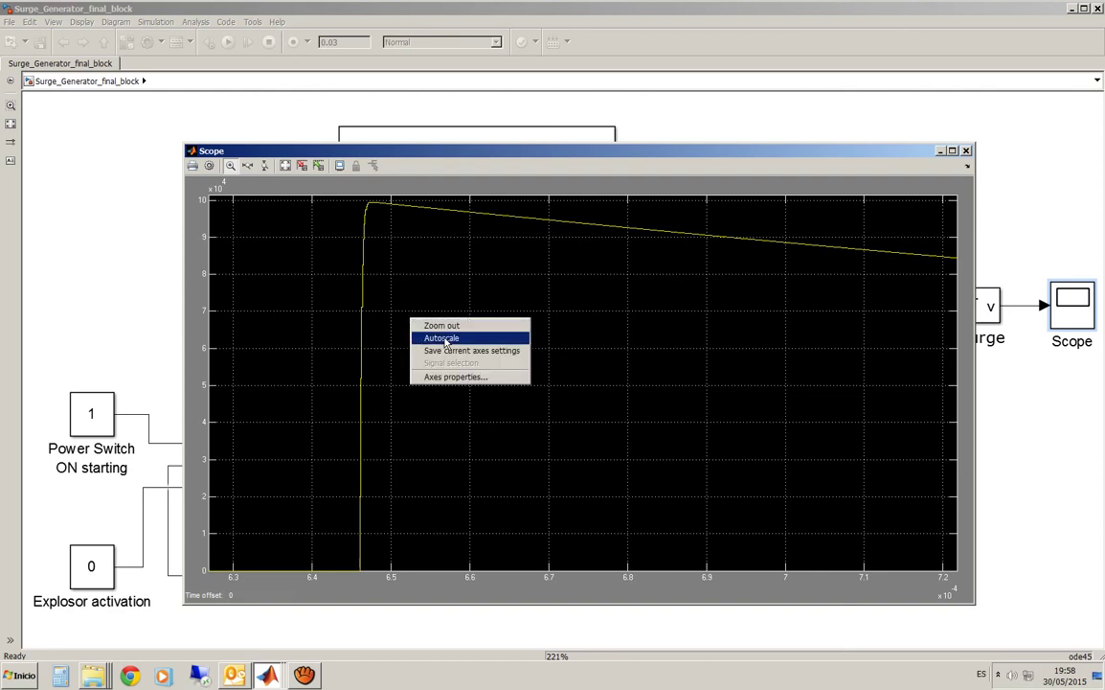
left_click(442, 339)
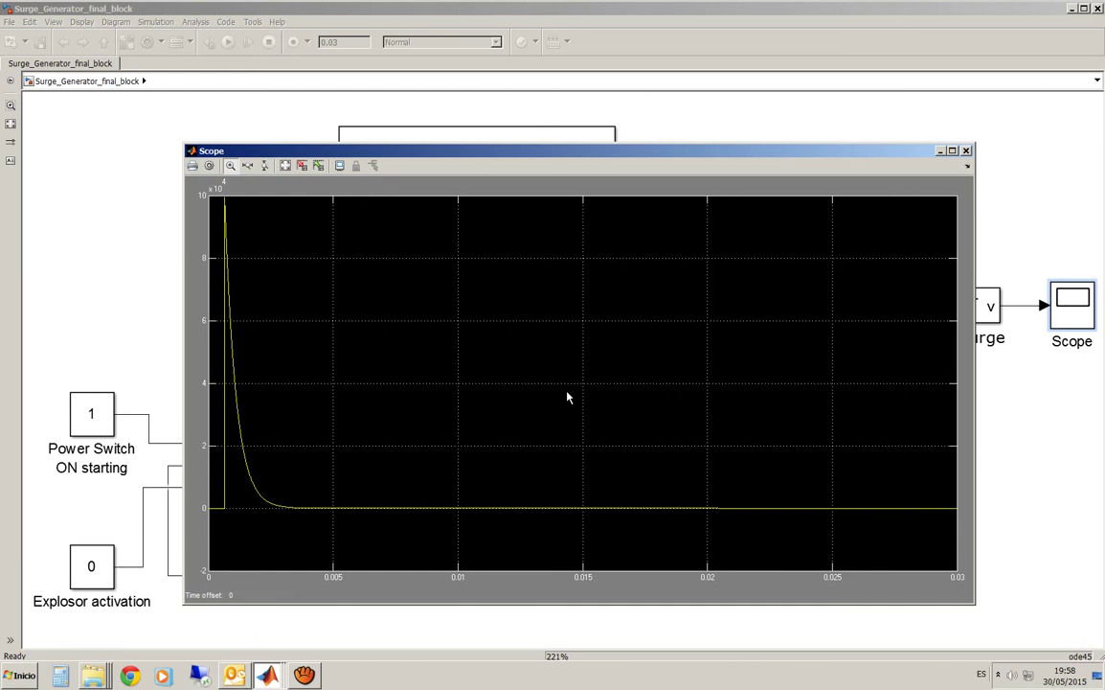
Step: Replace the Conditional Commutator block's 100000 threshold value with 30000
left_click(875, 140)
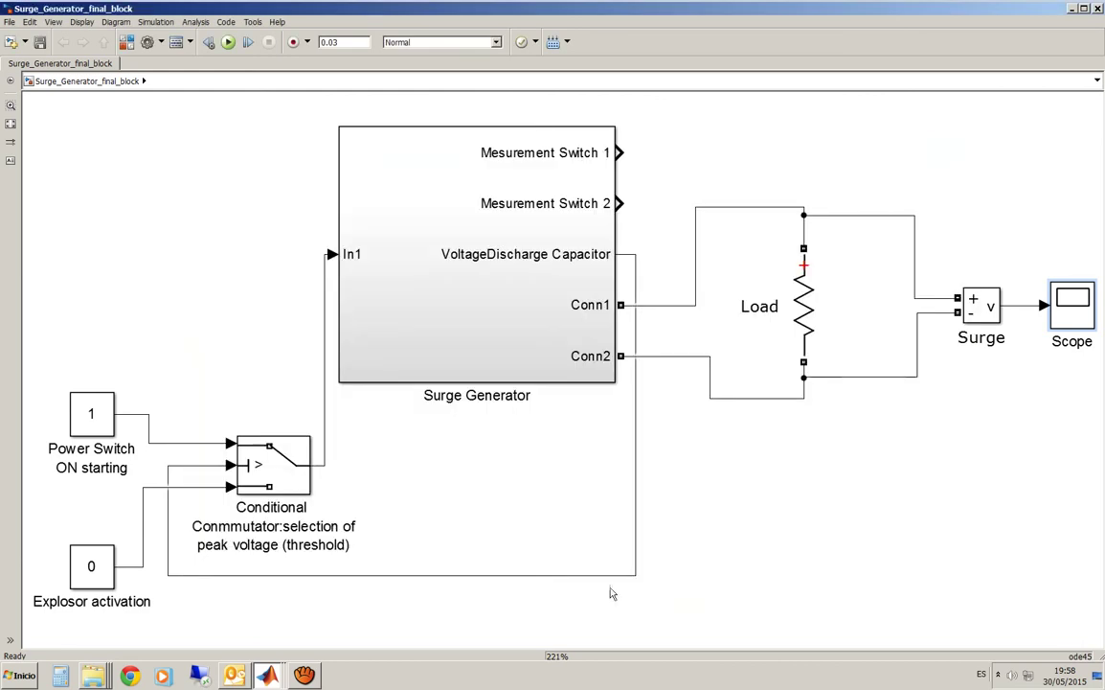
left_click(292, 471)
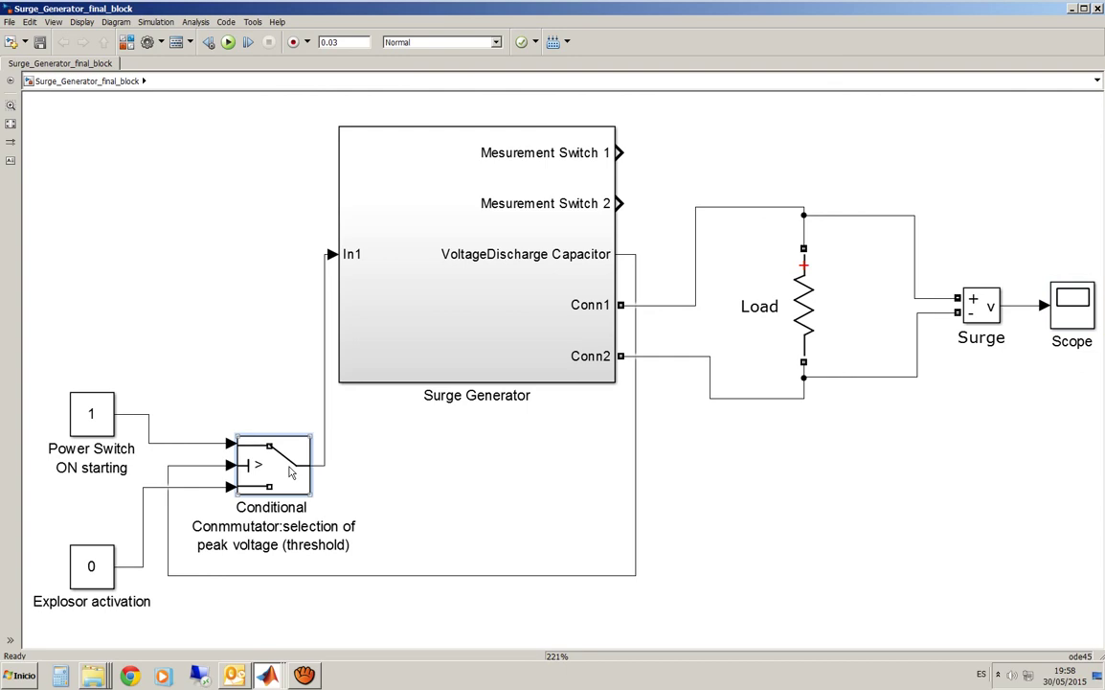
double_click(291, 471)
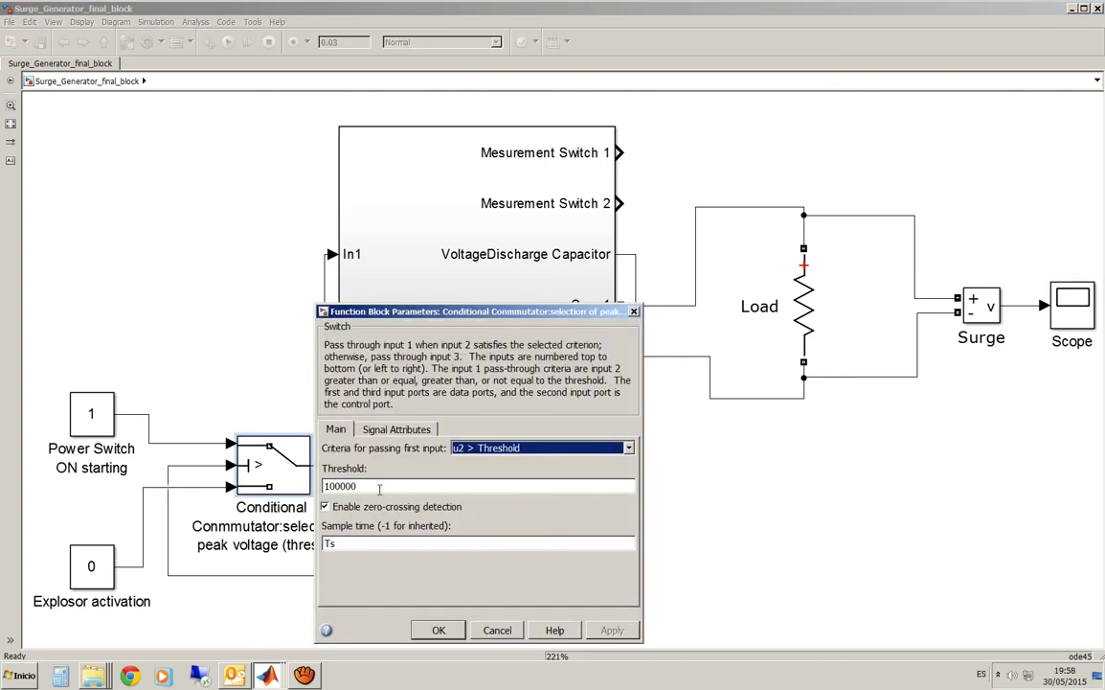
double_click(380, 488)
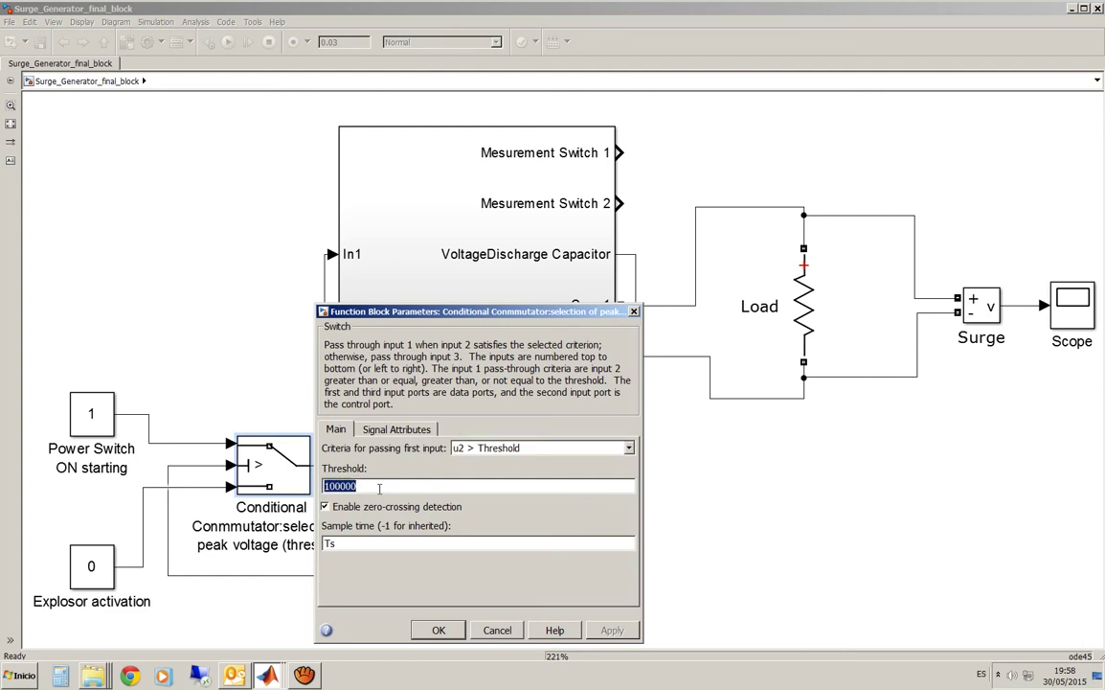
type("300")
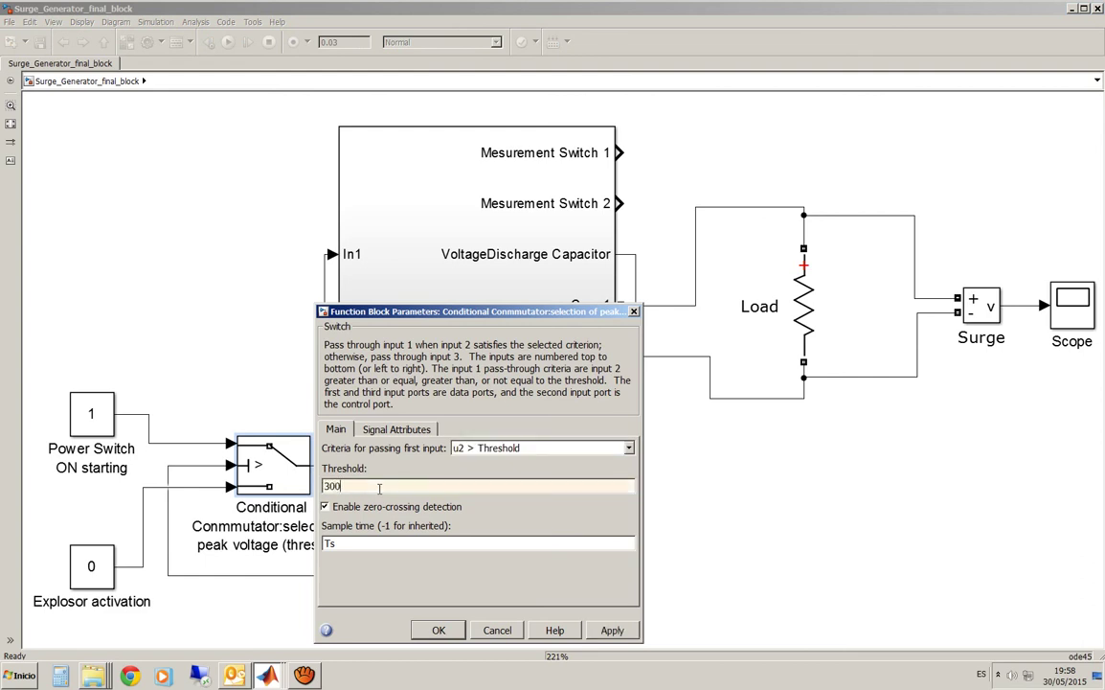
type("00")
Step: Apply the 30000 threshold and rerun the 0.03 s simulation, then select the Scope
left_click(439, 631)
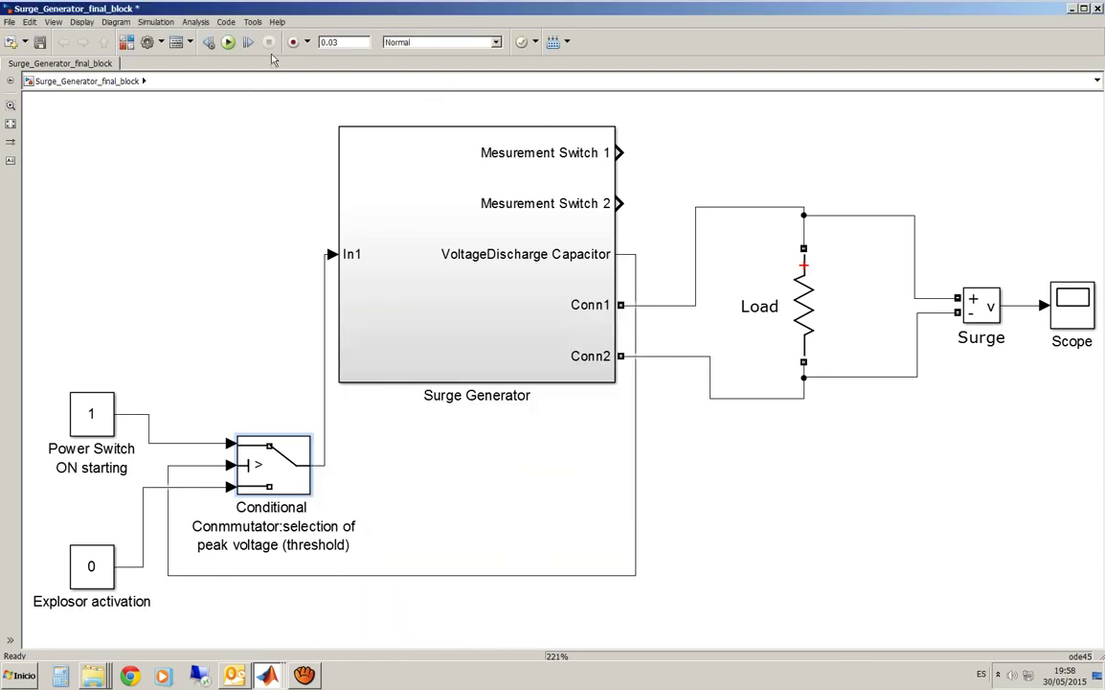
left_click(228, 42)
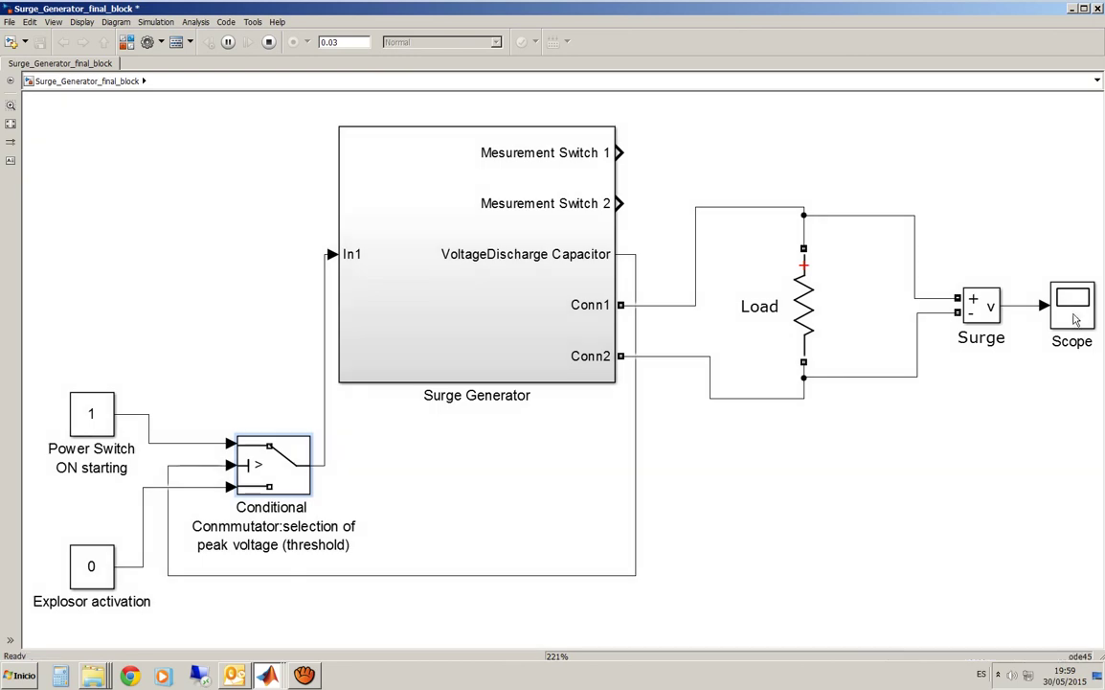
left_click(1074, 321)
Step: Autoscale the Scope to the pulse peaking near 3×10^4, then go back to the diagram
double_click(1074, 321)
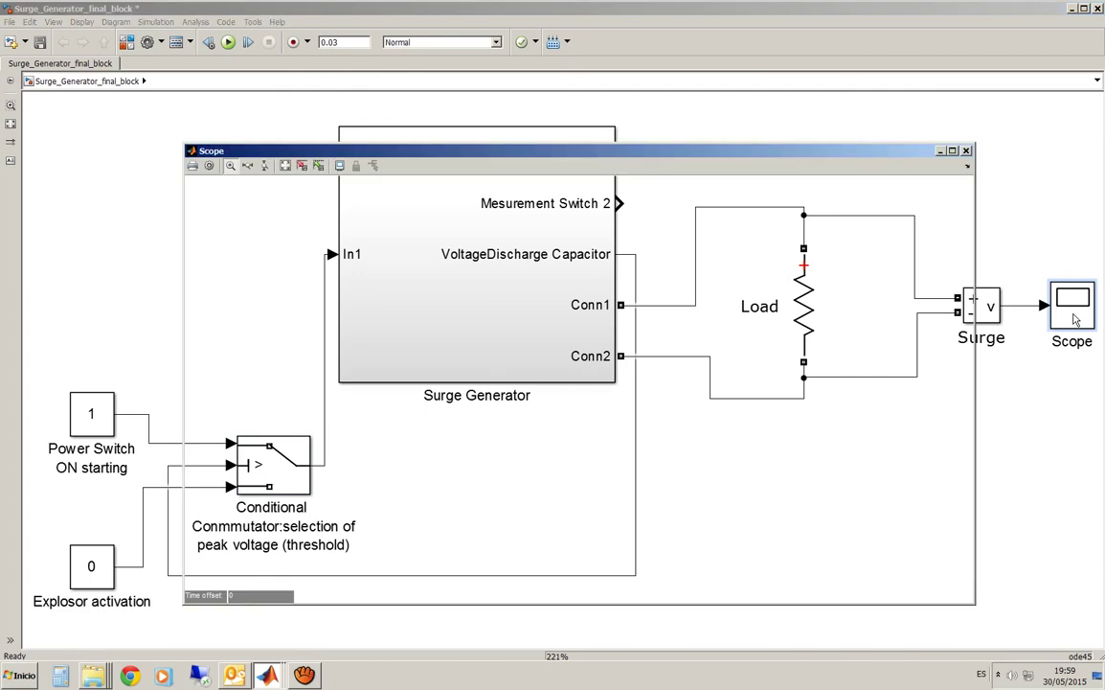
right_click(324, 424)
left_click(362, 439)
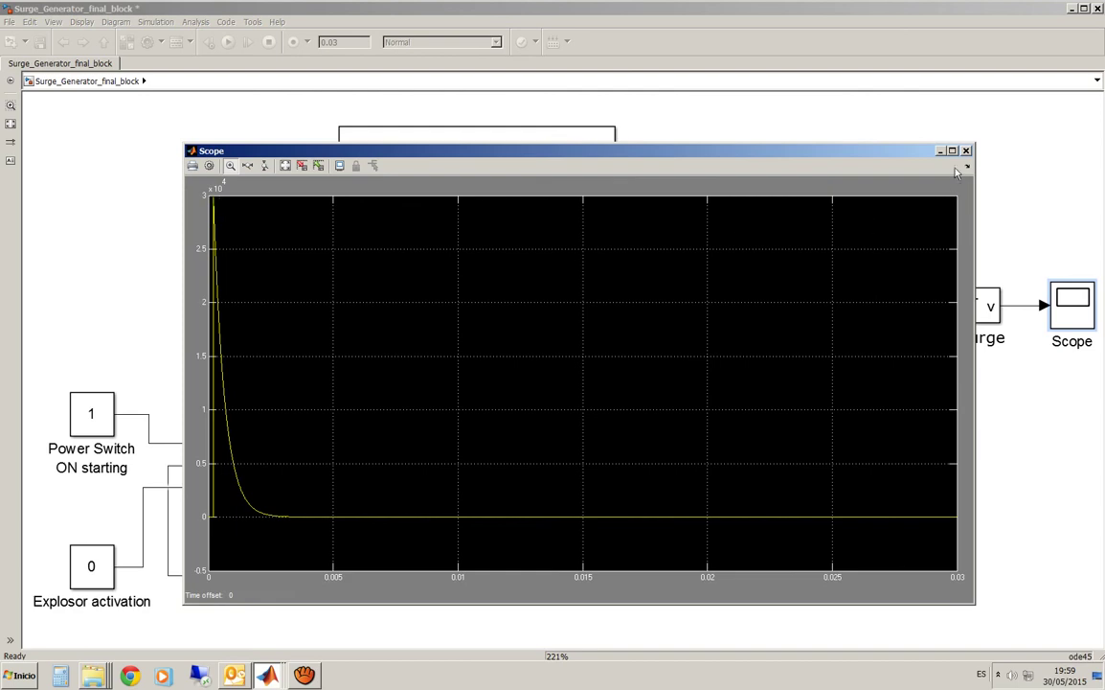
left_click(869, 135)
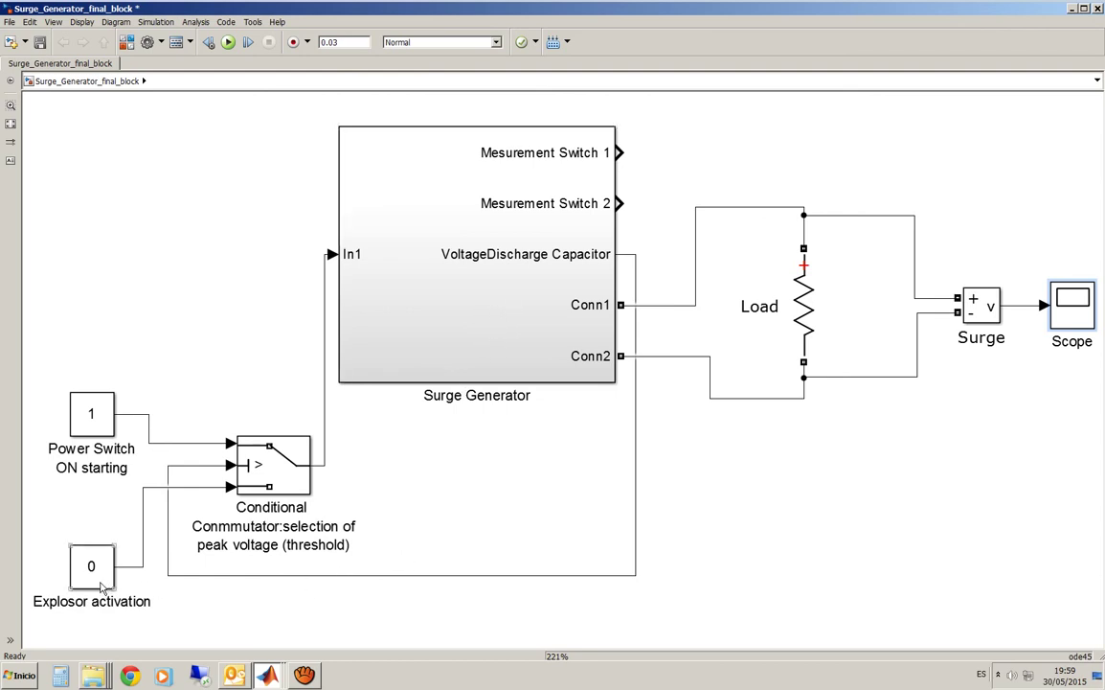
Step: Enter the Surge Generator subsystem, inspect the RS Bistable and holding constant, and open the nested Surge GEnerator
double_click(499, 326)
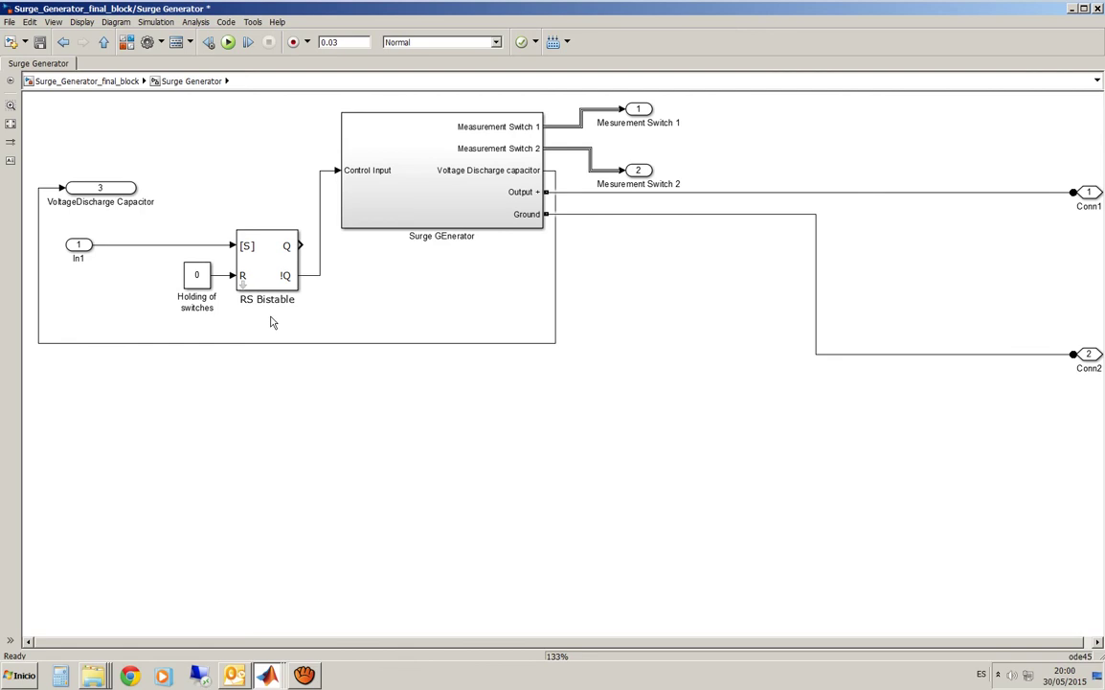
left_click(244, 278)
left_click(201, 276)
left_click(276, 266)
left_click(440, 195)
double_click(440, 195)
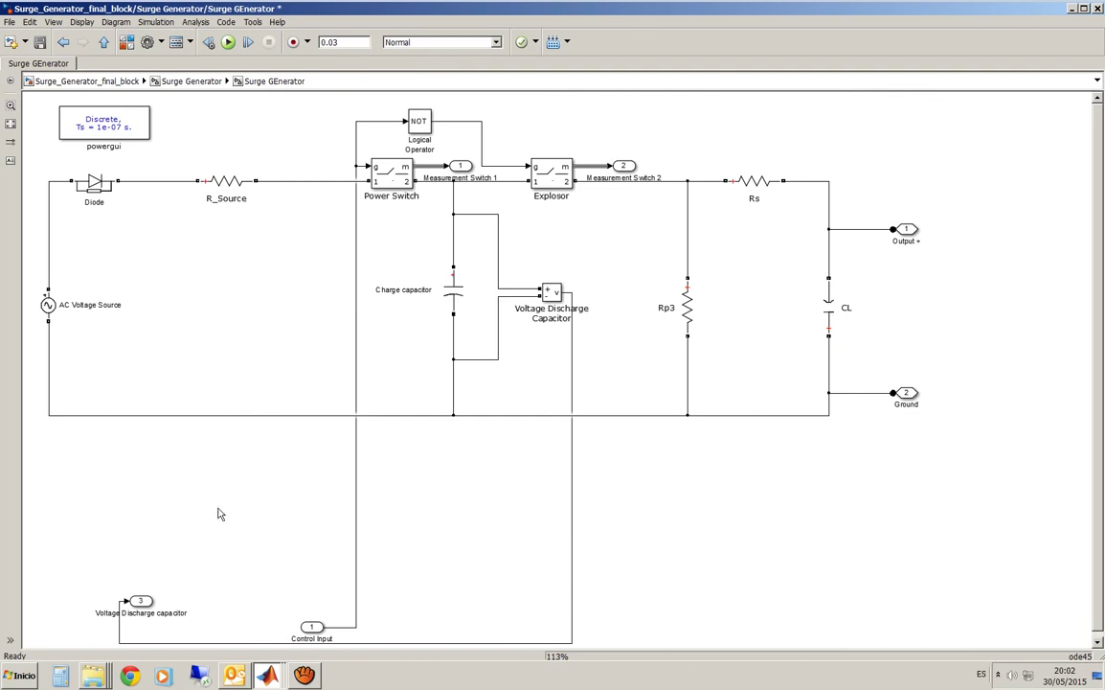
Step: Review the Charge capacitor's block parameters
left_click(469, 298)
double_click(470, 298)
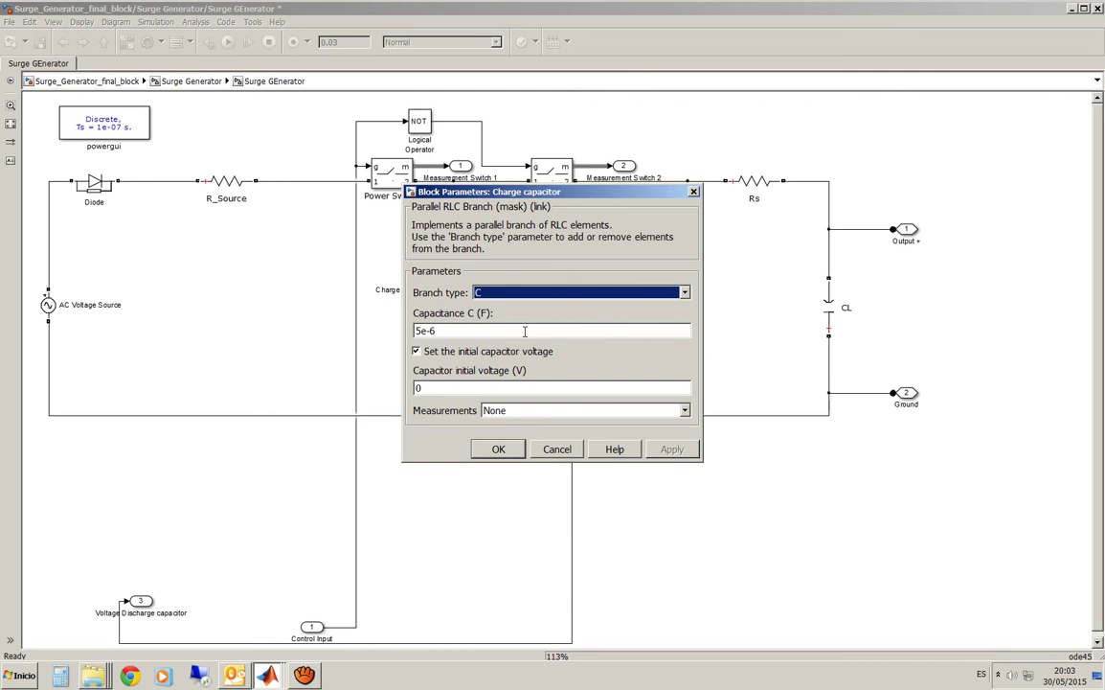
left_click(499, 449)
Step: Review the Rp3, Rs and CL parameters, then go up to the Surge Generator level
double_click(686, 307)
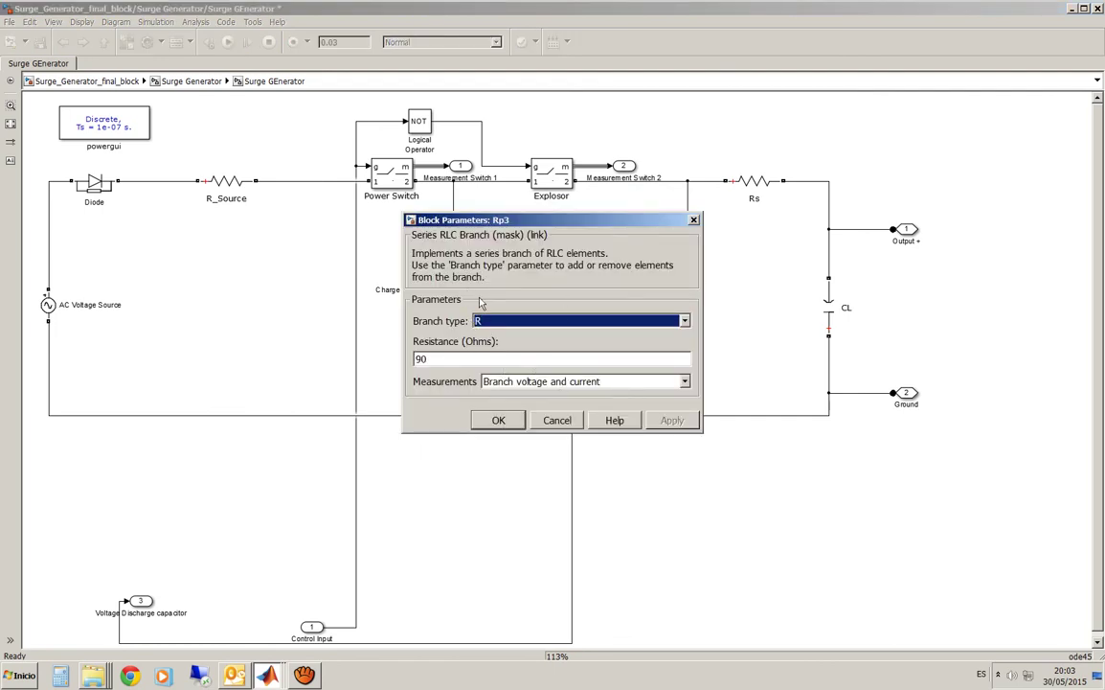
left_click(506, 424)
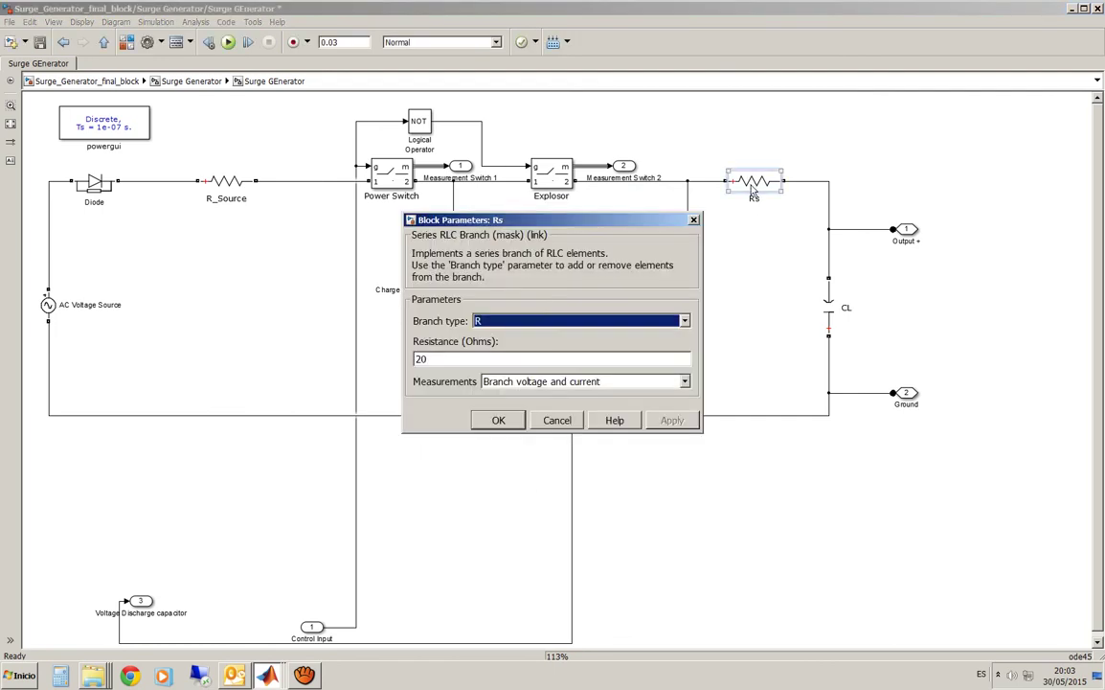
left_click(498, 420)
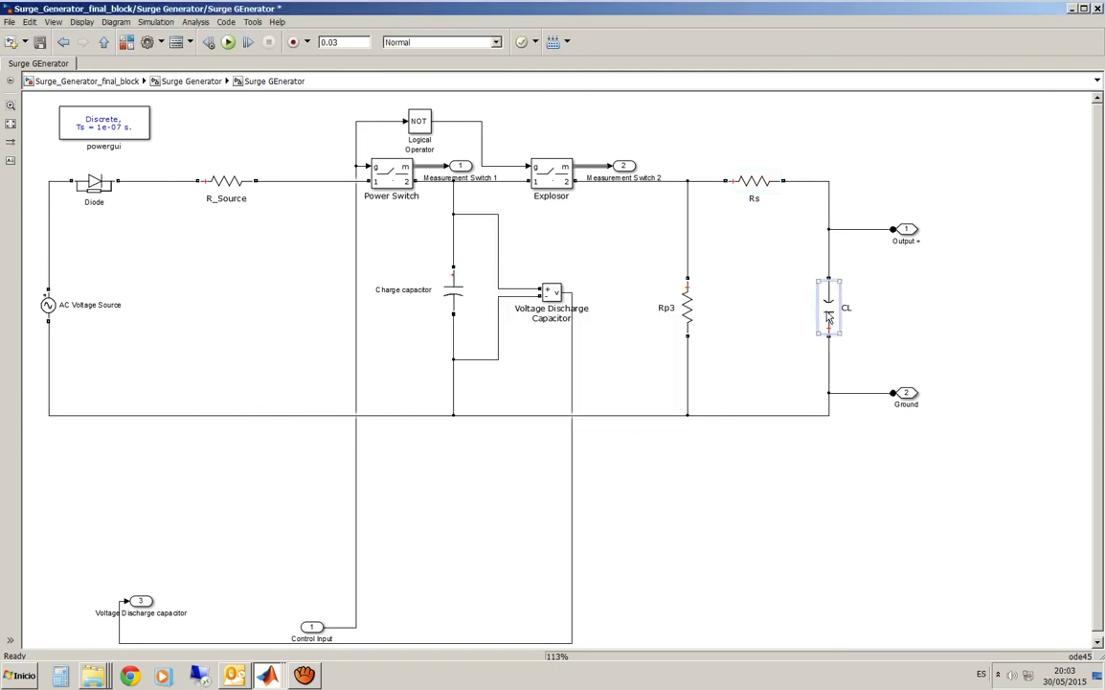
double_click(829, 319)
left_click(498, 430)
left_click(63, 43)
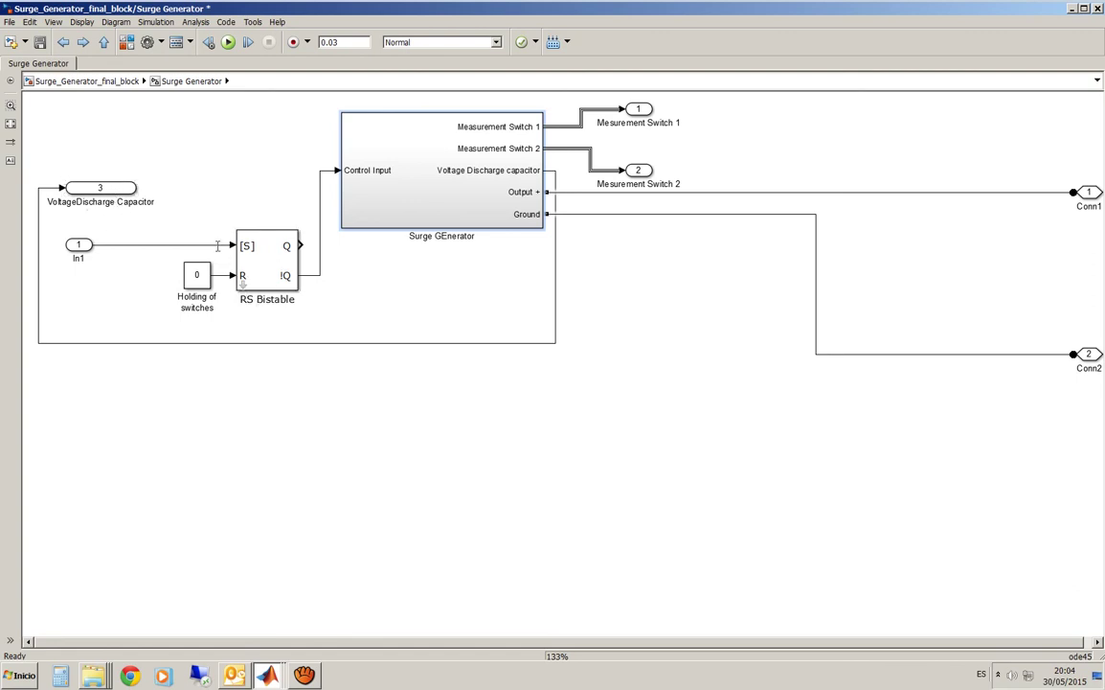
Step: Go back to the top-level Surge_Generator_final_block model
left_click(63, 43)
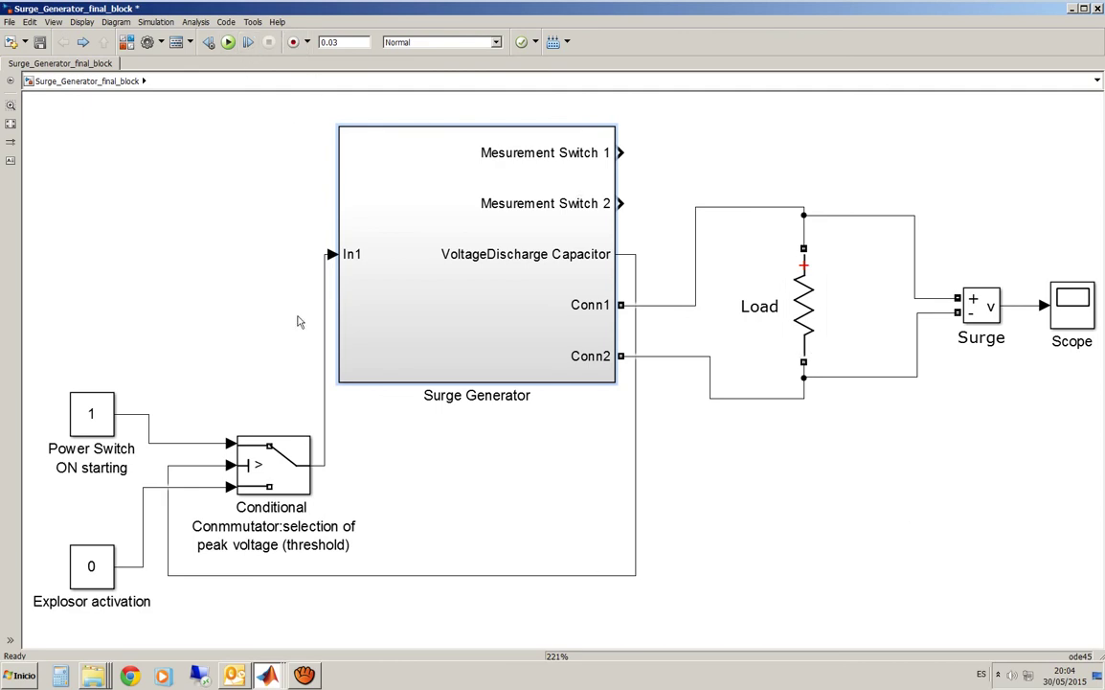
left_click(302, 675)
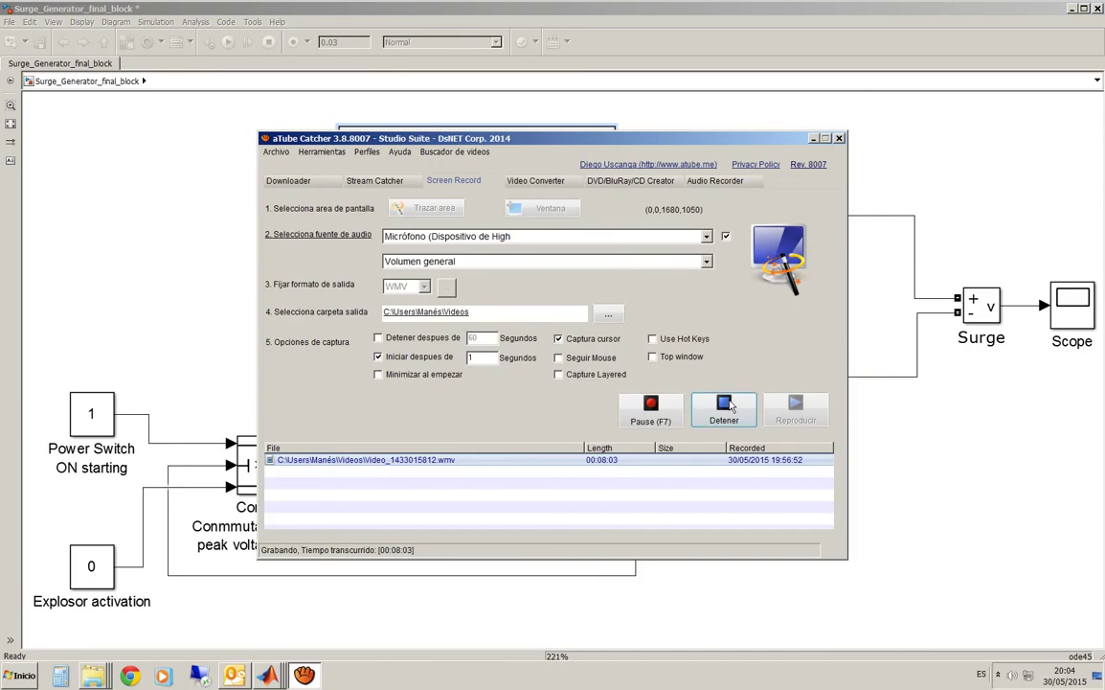